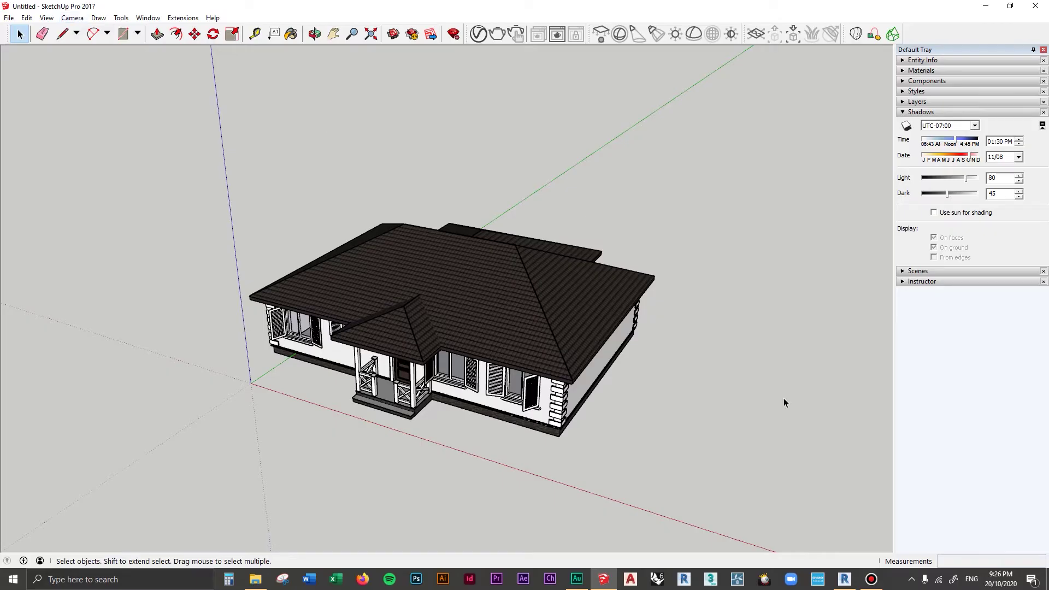
Step: Open the Save As dialog and check which SketchUp versions are available
{"action": "mouse_move", "coordinate": [846, 580]}
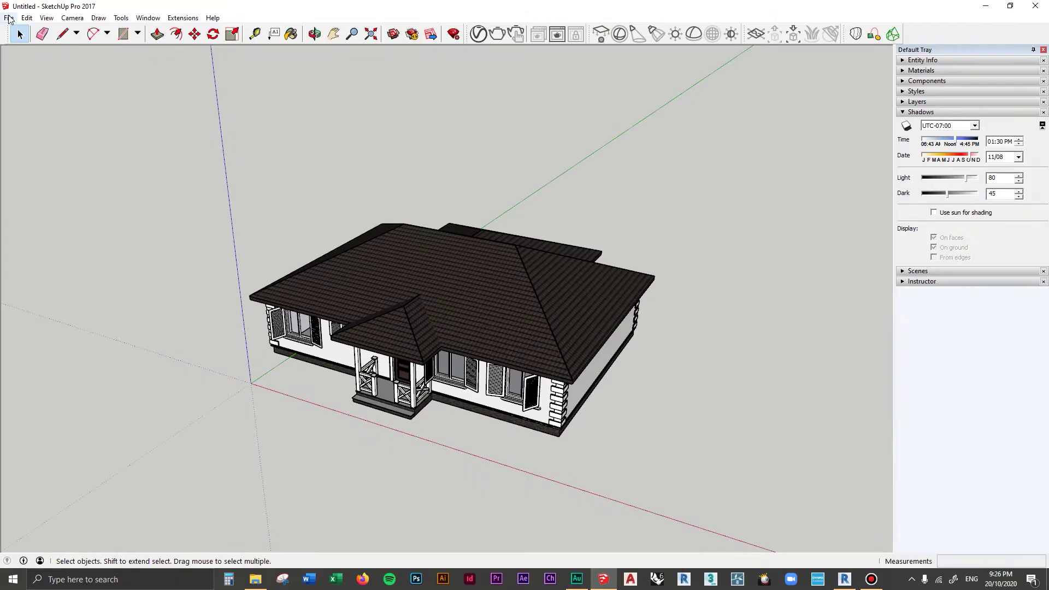
{"action": "left_click", "coordinate": [10, 18]}
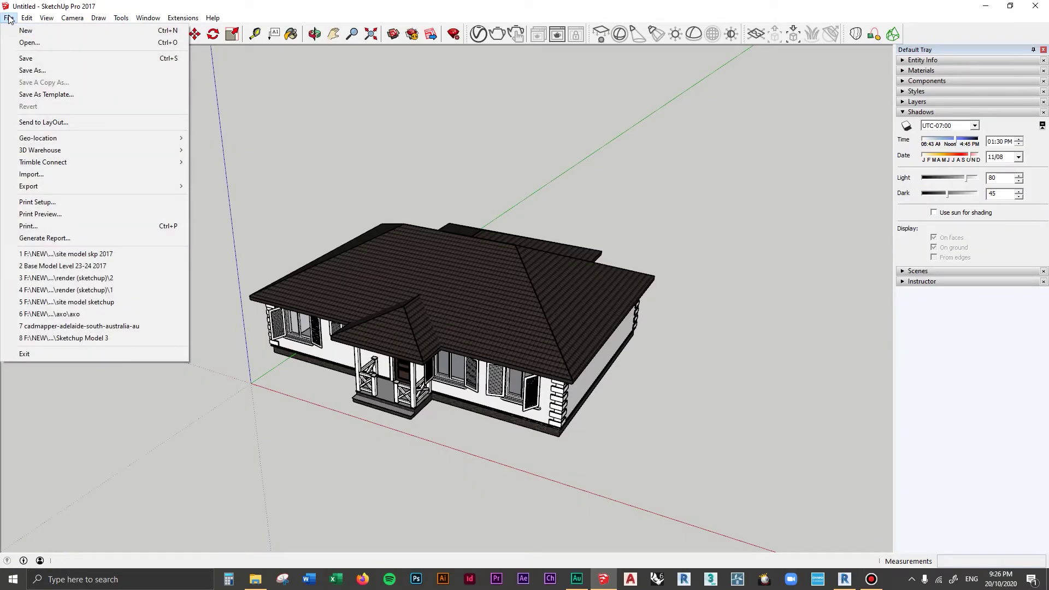
{"action": "left_click", "coordinate": [384, 177]}
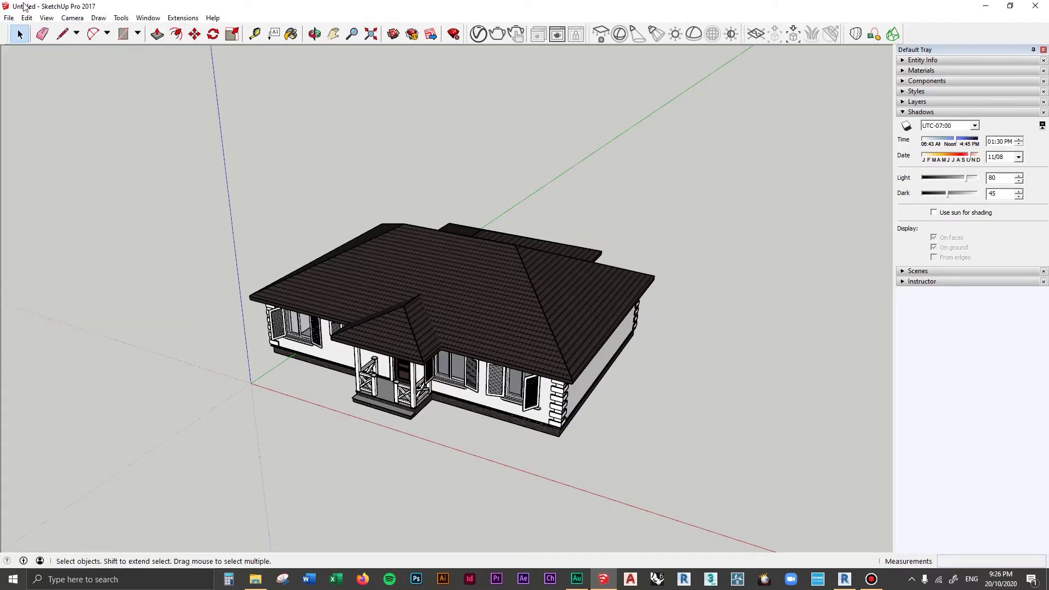
{"action": "left_click", "coordinate": [10, 18]}
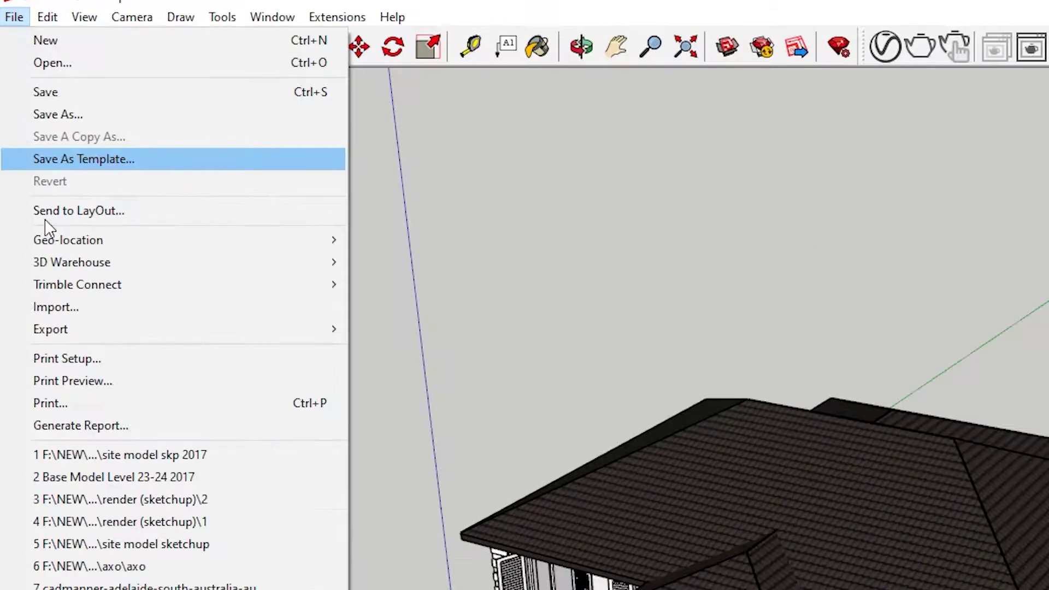
{"action": "left_click", "coordinate": [71, 134]}
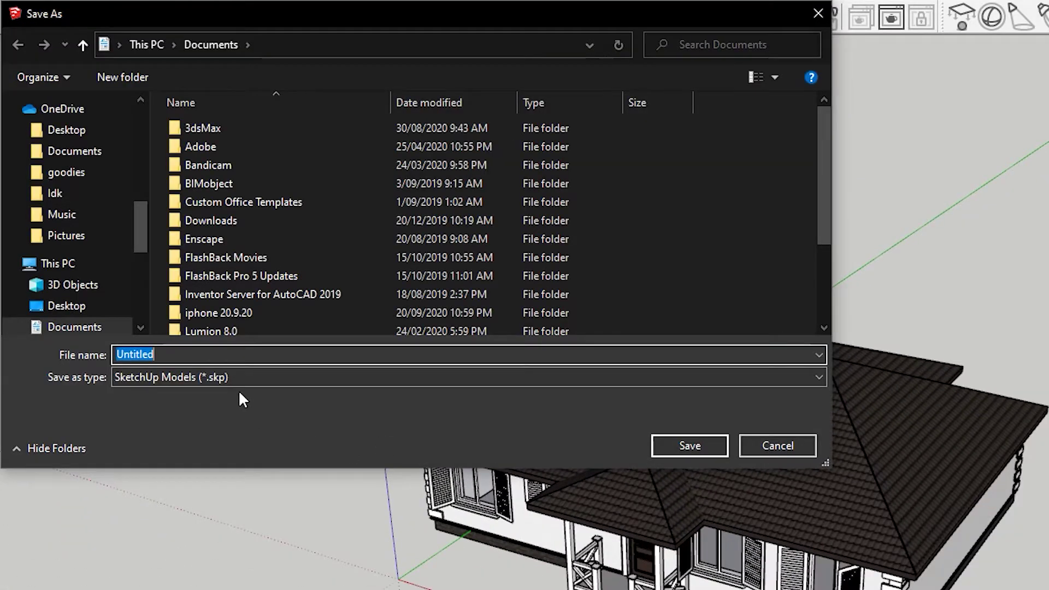
{"action": "left_click", "coordinate": [227, 377]}
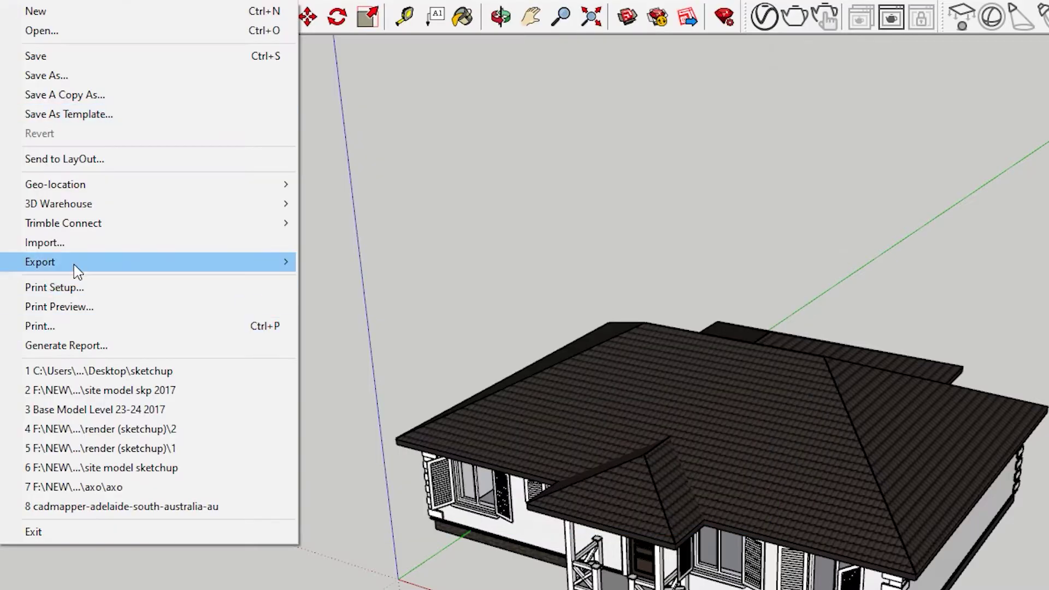
Step: Try a 3D model export, keep AutoCAD DWG as the format, then cancel the export
{"action": "mouse_move", "coordinate": [77, 263]}
{"action": "left_click", "coordinate": [363, 262]}
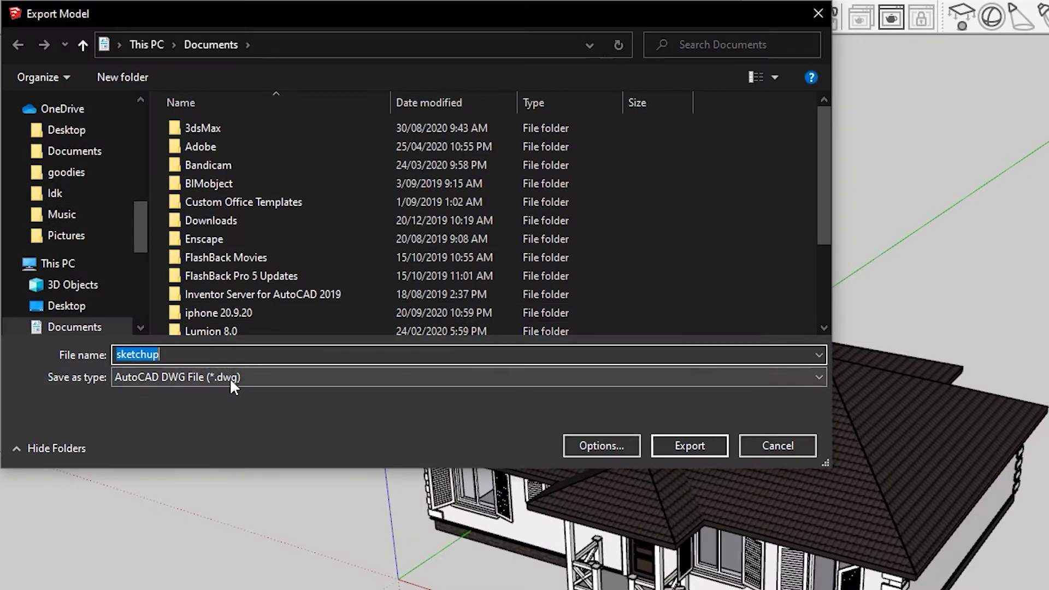
{"action": "left_click", "coordinate": [229, 378]}
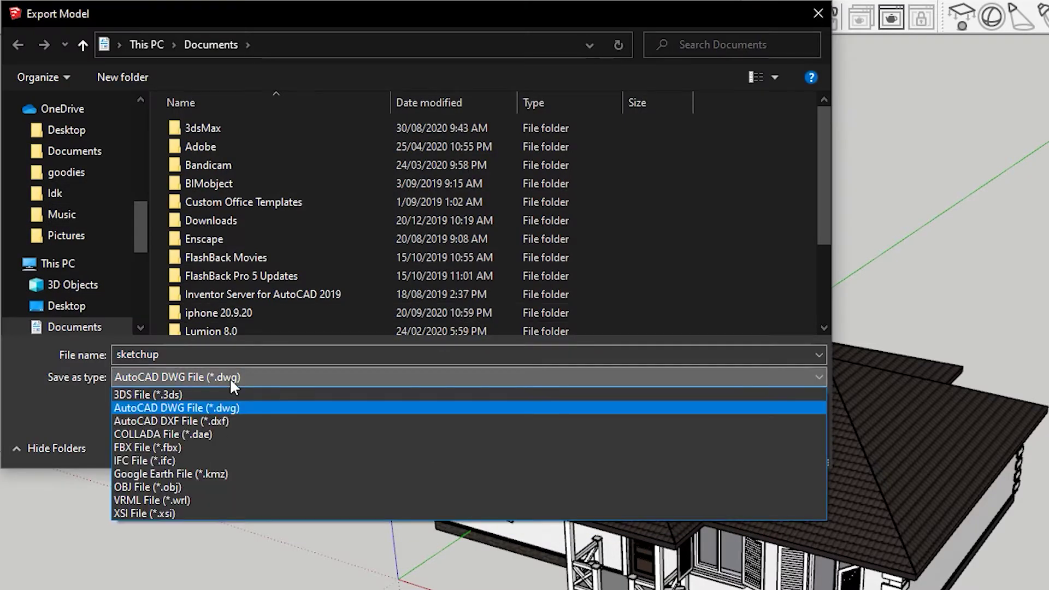
{"action": "left_click", "coordinate": [230, 378]}
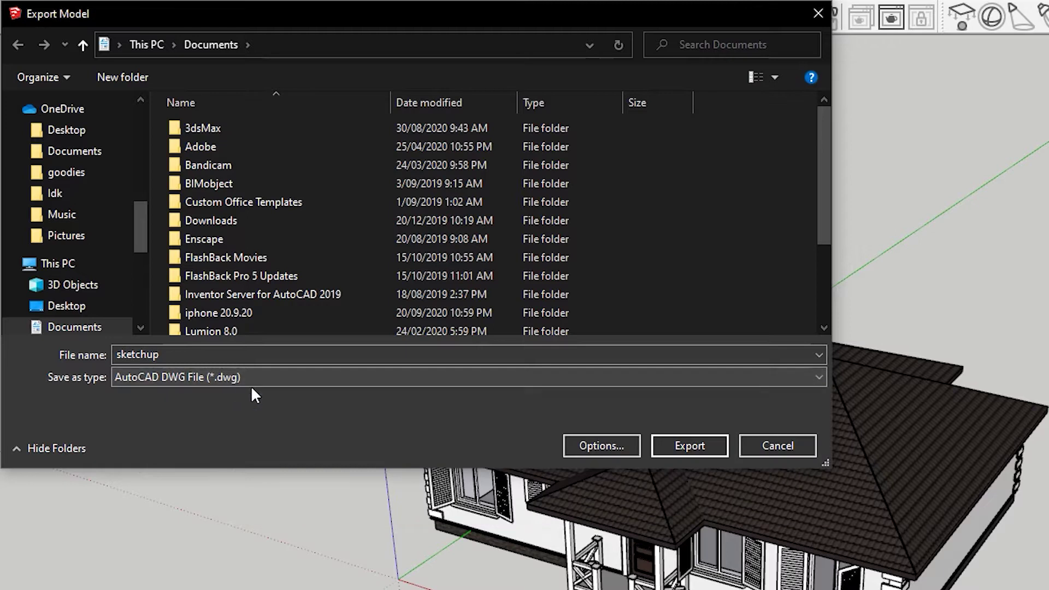
{"action": "left_click", "coordinate": [788, 447]}
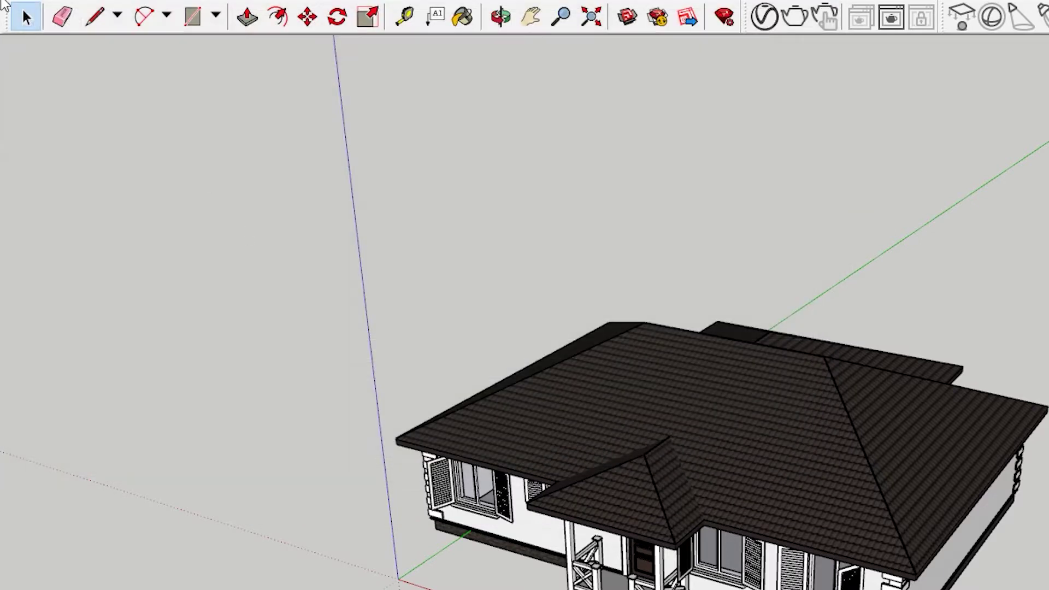
Step: Save the model to the Desktop as sketchup in SketchUp Version 6, replacing the existing file
{"action": "left_click", "coordinate": [4, 3]}
{"action": "left_click", "coordinate": [47, 75]}
{"action": "left_click", "coordinate": [280, 378]}
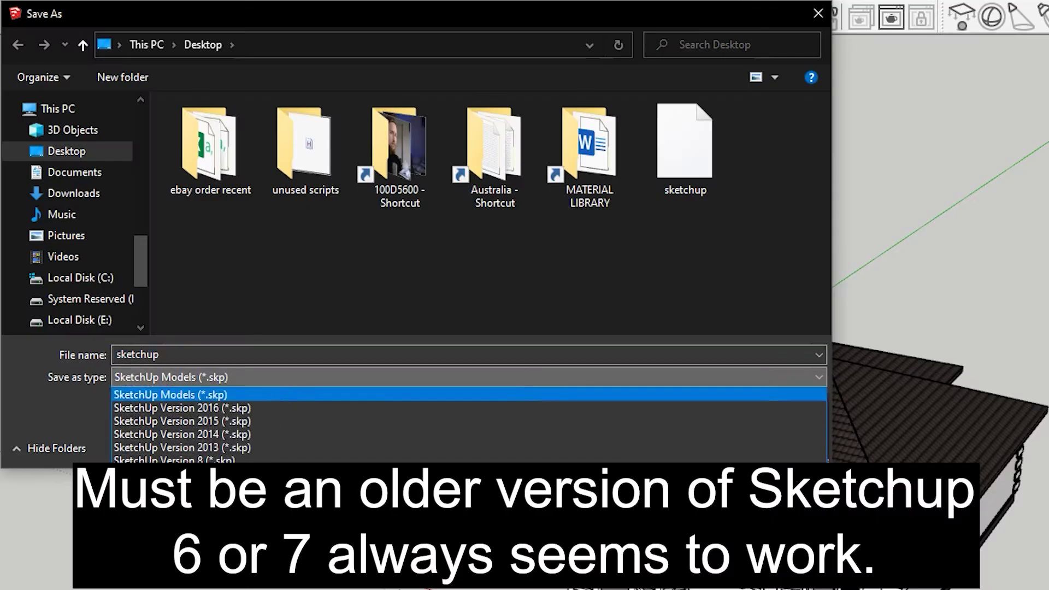
{"action": "left_click", "coordinate": [180, 486]}
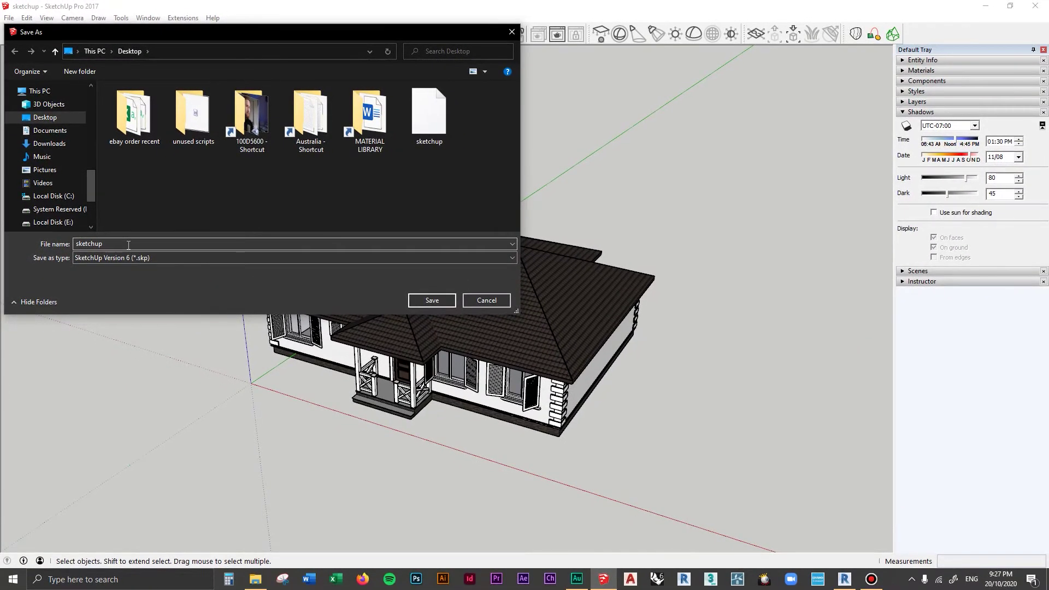
{"action": "left_click", "coordinate": [436, 302]}
{"action": "left_click", "coordinate": [550, 290]}
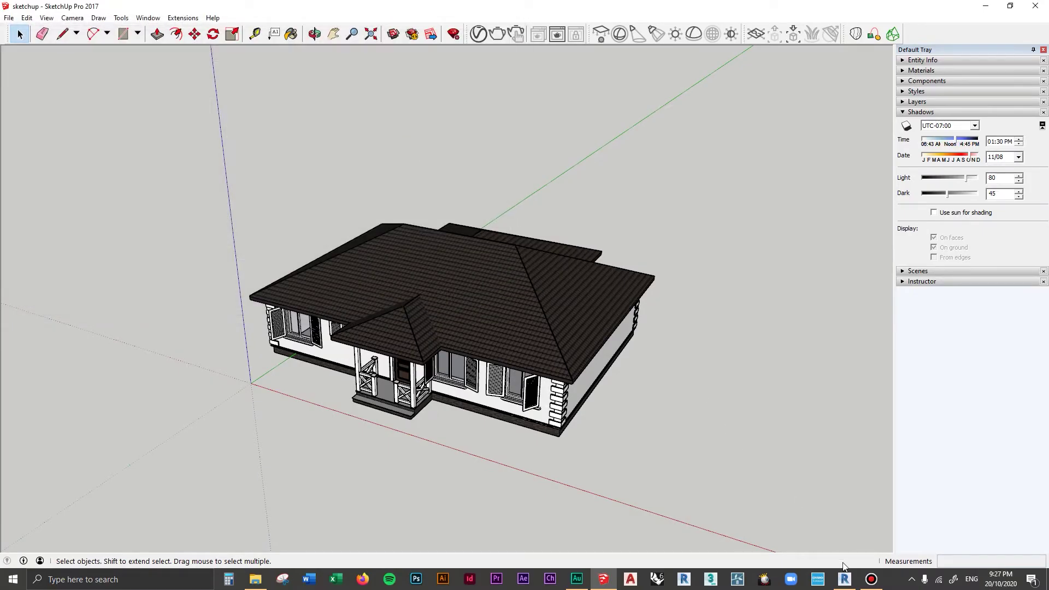
Step: Back in Revit, start an In-Place Mass and name it 'Sketchup Import'
{"action": "left_click", "coordinate": [846, 580]}
{"action": "left_click", "coordinate": [182, 21]}
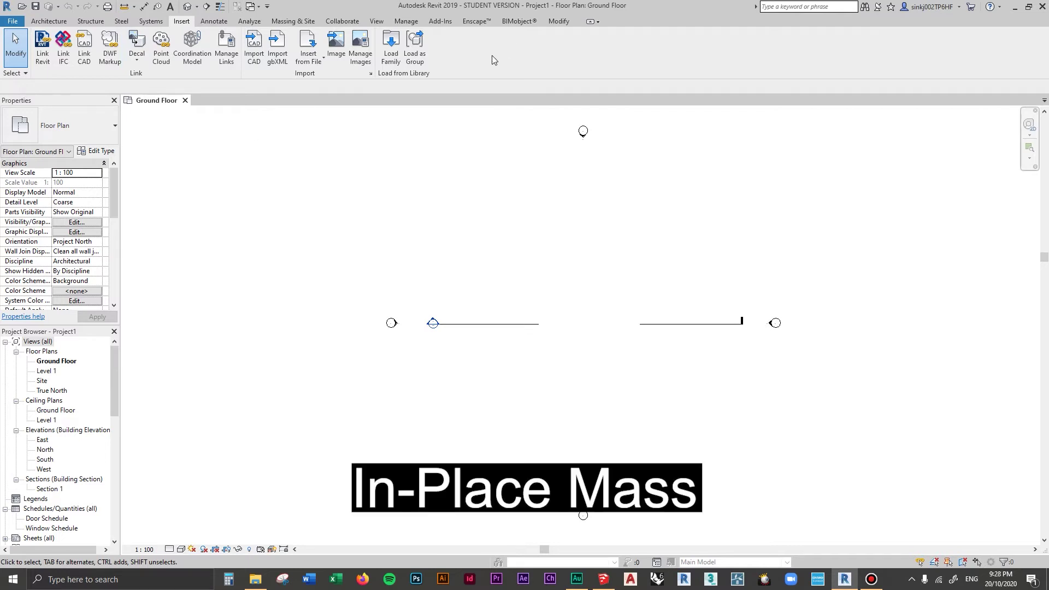
{"action": "left_click", "coordinate": [293, 20]}
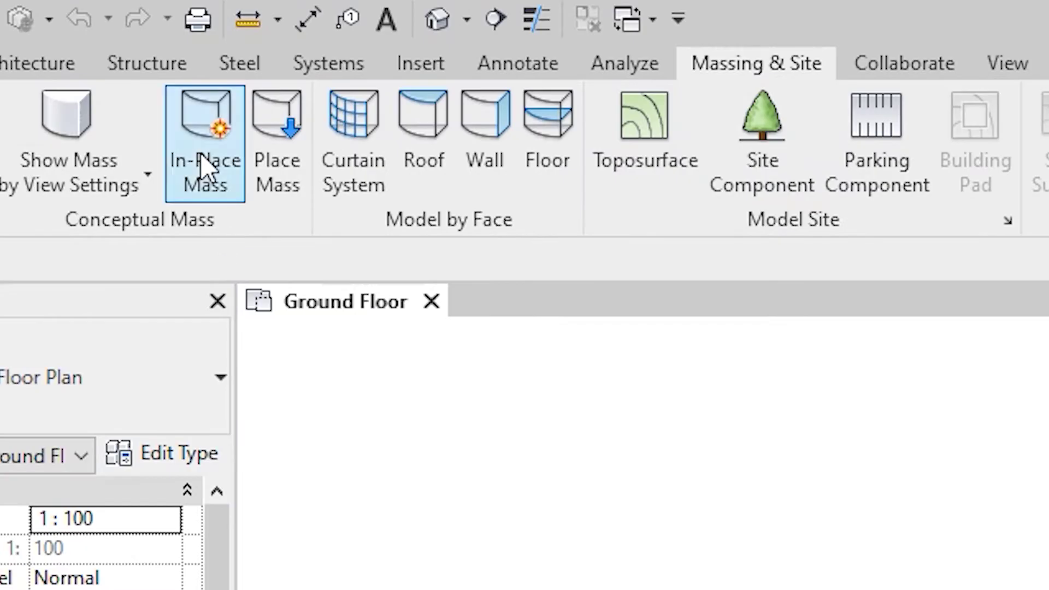
{"action": "left_click", "coordinate": [202, 158]}
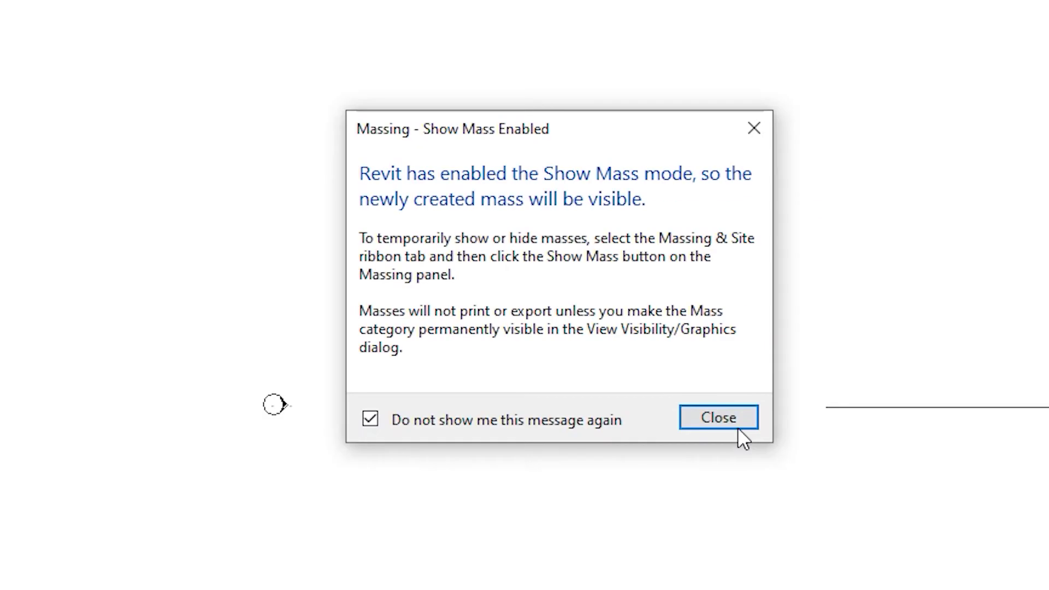
{"action": "left_click", "coordinate": [729, 420]}
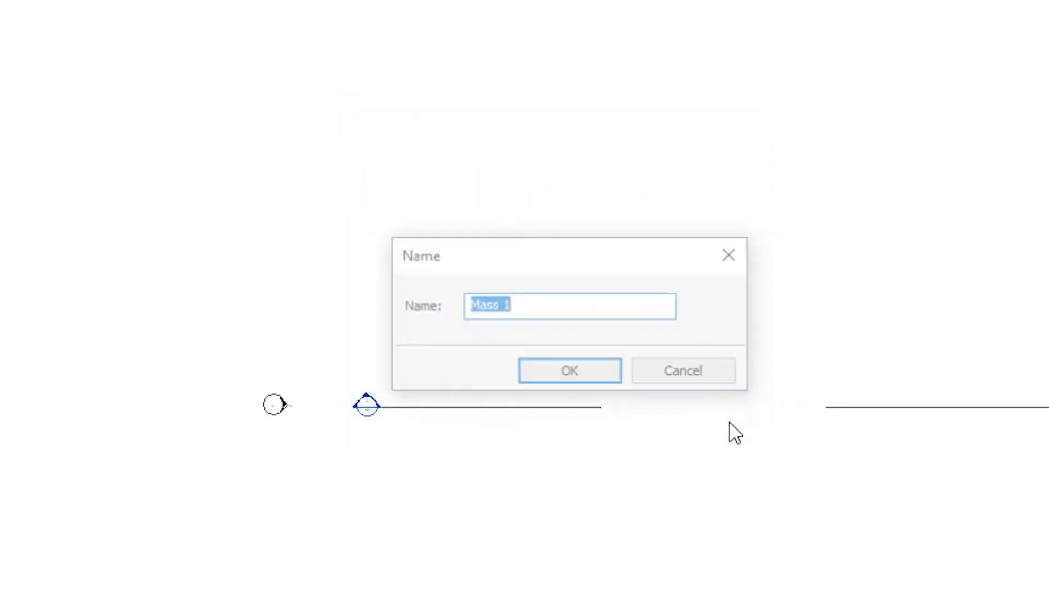
{"action": "type", "text": "Sketchup Import"}
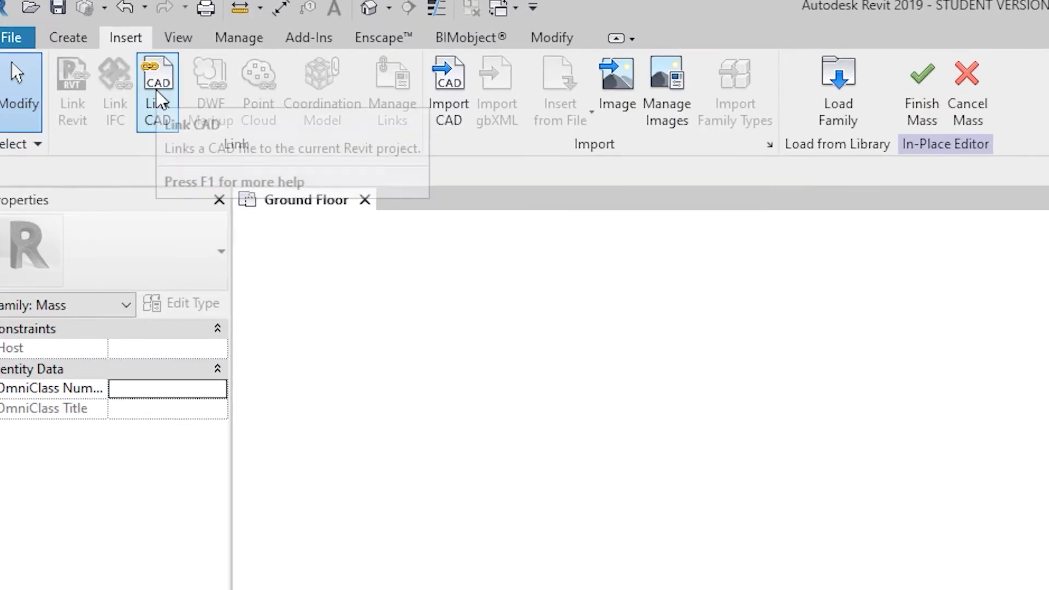
Step: In Link CAD, pick sketchup.skp from the Desktop using the SketchUp Files (*.skp) filter
{"action": "left_click", "coordinate": [158, 100]}
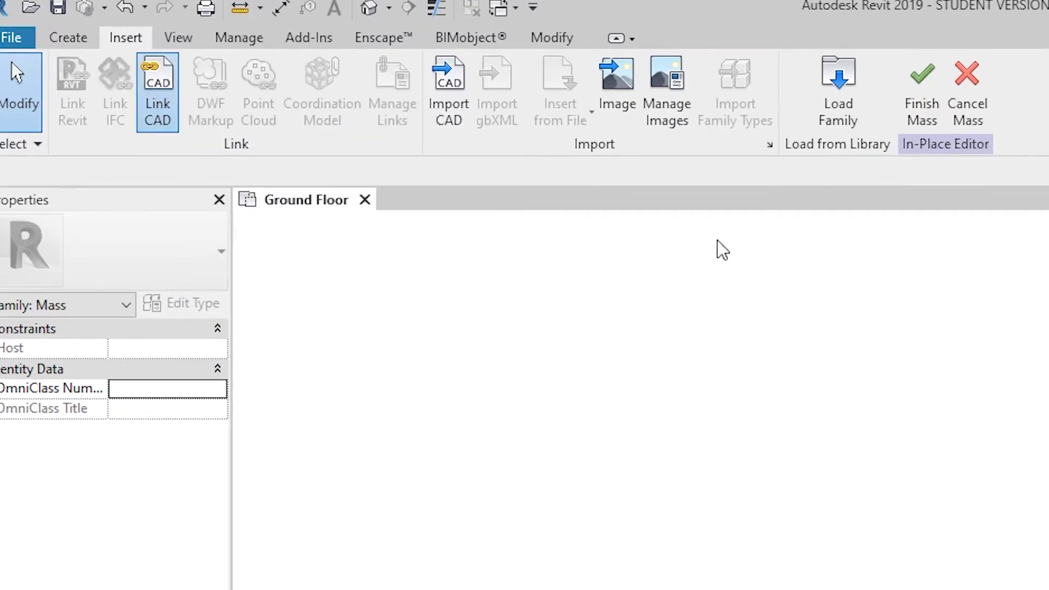
{"action": "scroll", "coordinate": [249, 343], "scroll_direction": "down", "scroll_amount": 2}
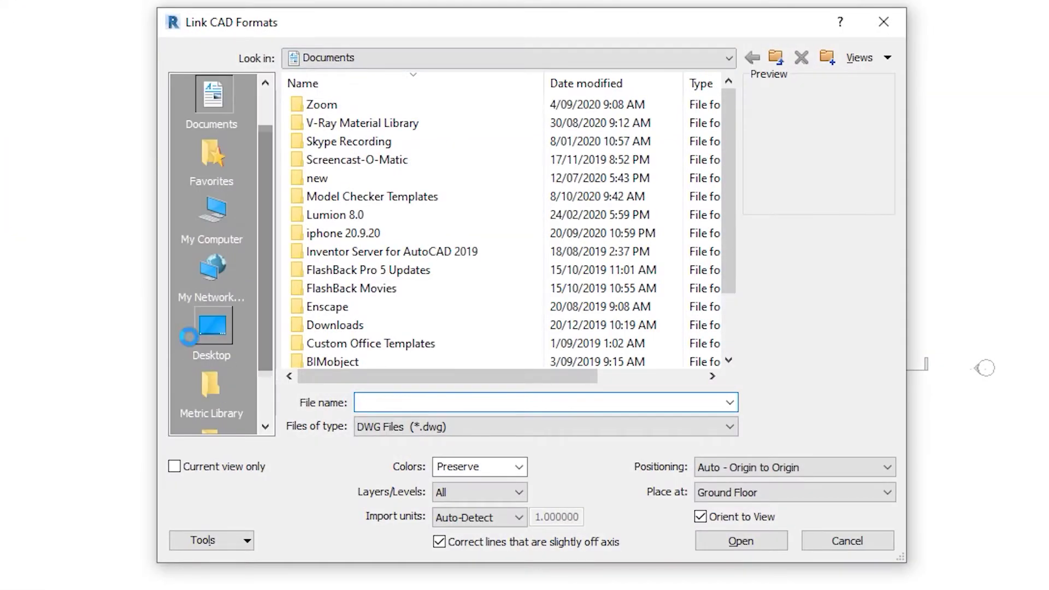
{"action": "left_click", "coordinate": [213, 328]}
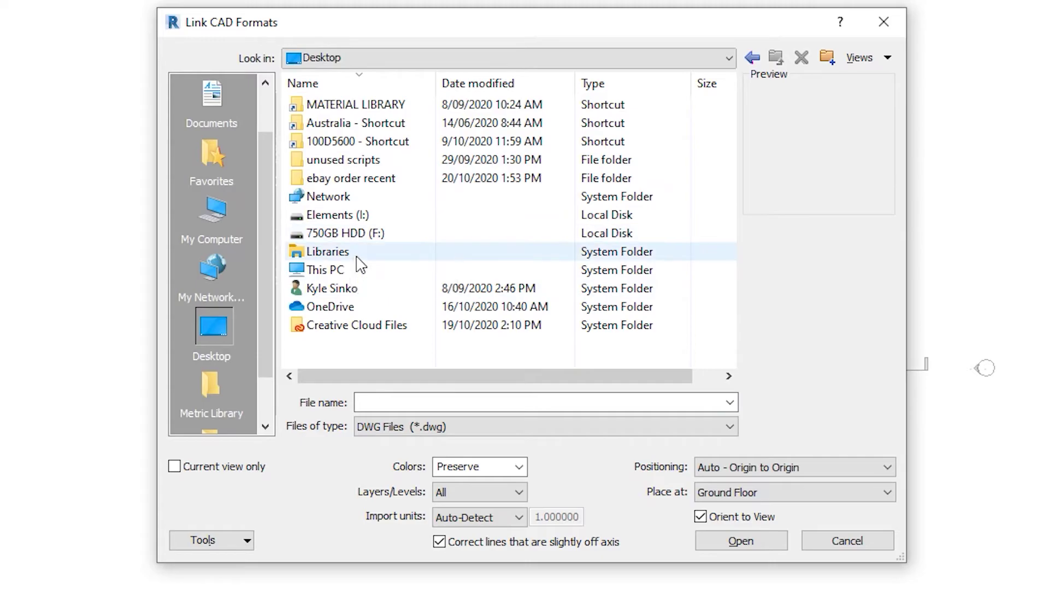
{"action": "left_click", "coordinate": [431, 432]}
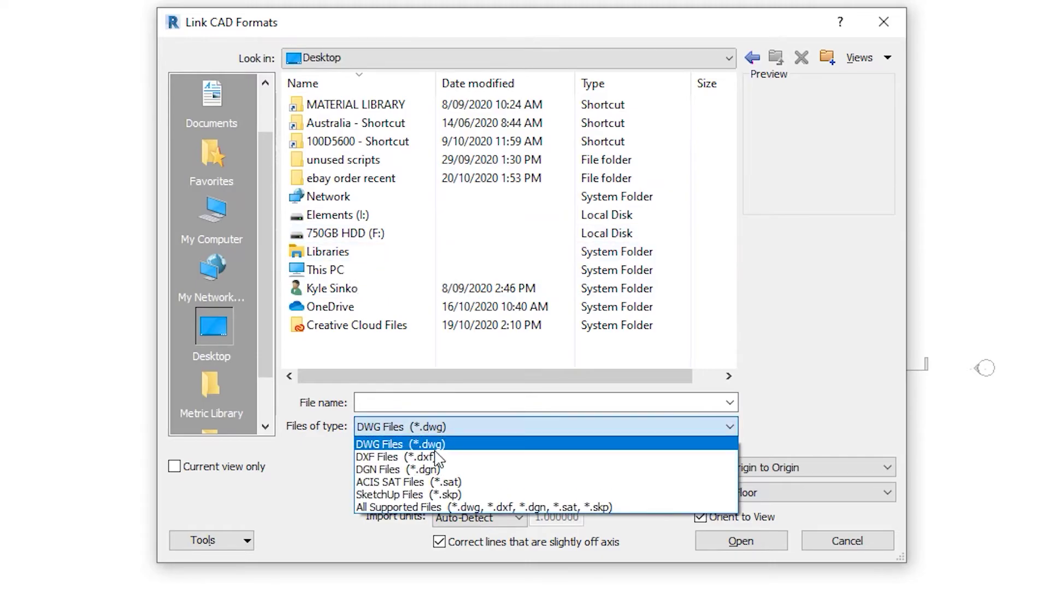
{"action": "left_click", "coordinate": [444, 495]}
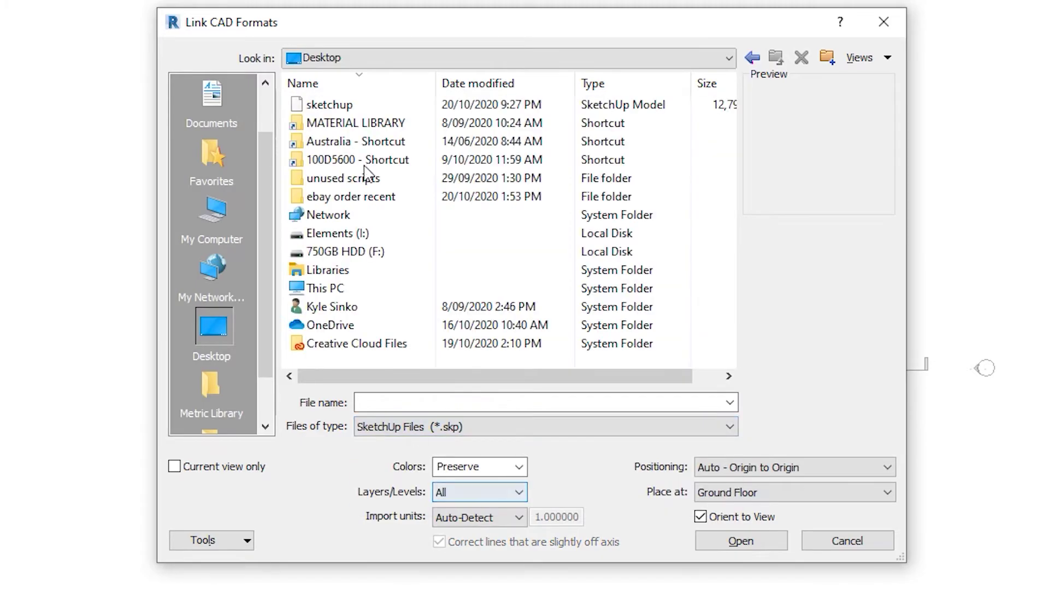
{"action": "left_click", "coordinate": [337, 108]}
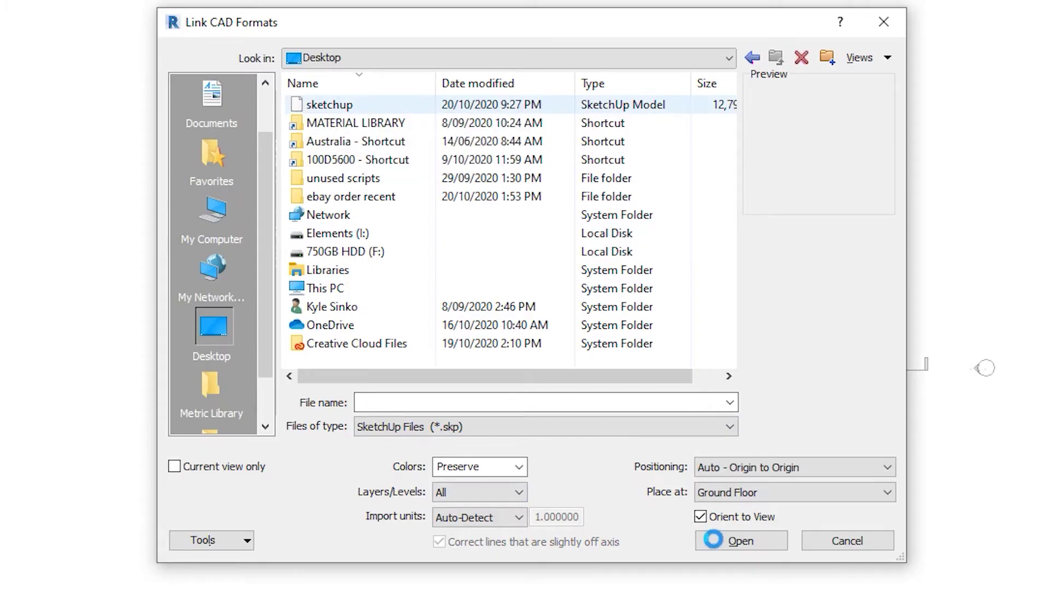
{"action": "left_click", "coordinate": [772, 493]}
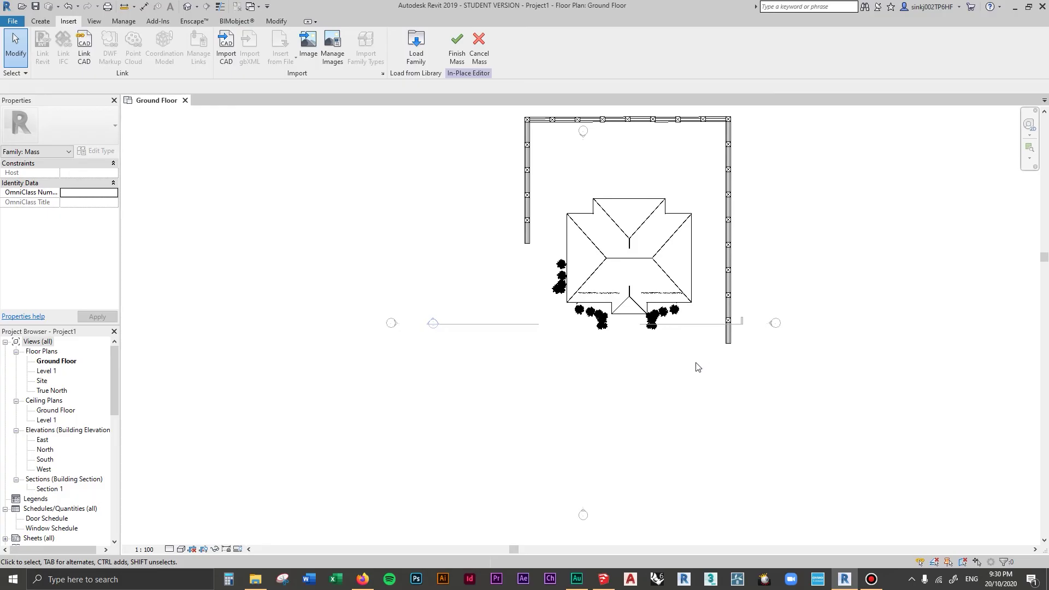
Step: Open the Level 1 floor plan from the Project Browser
{"action": "double_click", "coordinate": [48, 372]}
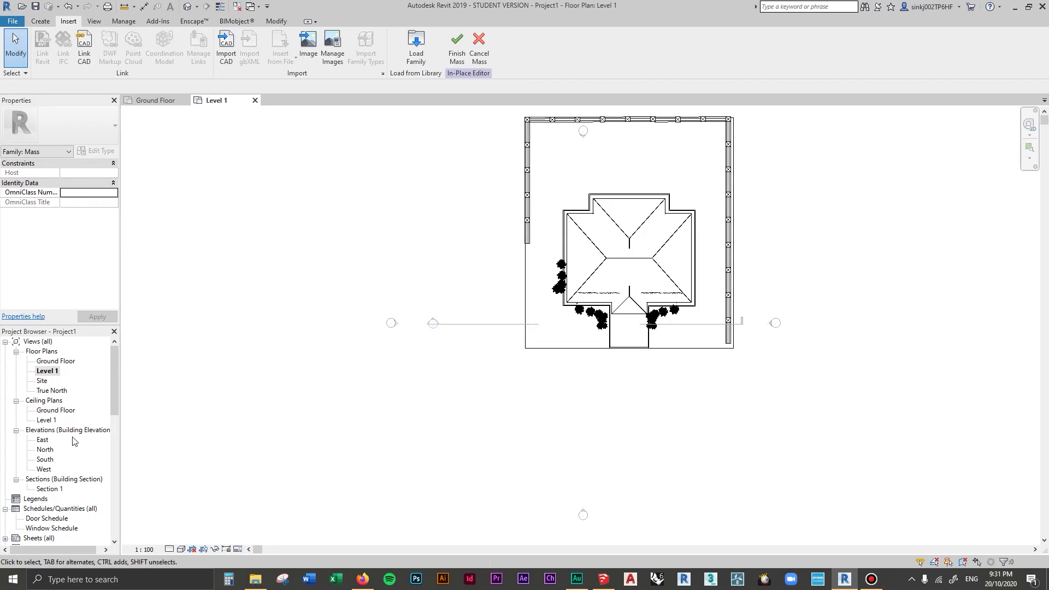
Step: Open the East elevation and select the linked SketchUp house to inspect it
{"action": "double_click", "coordinate": [42, 439]}
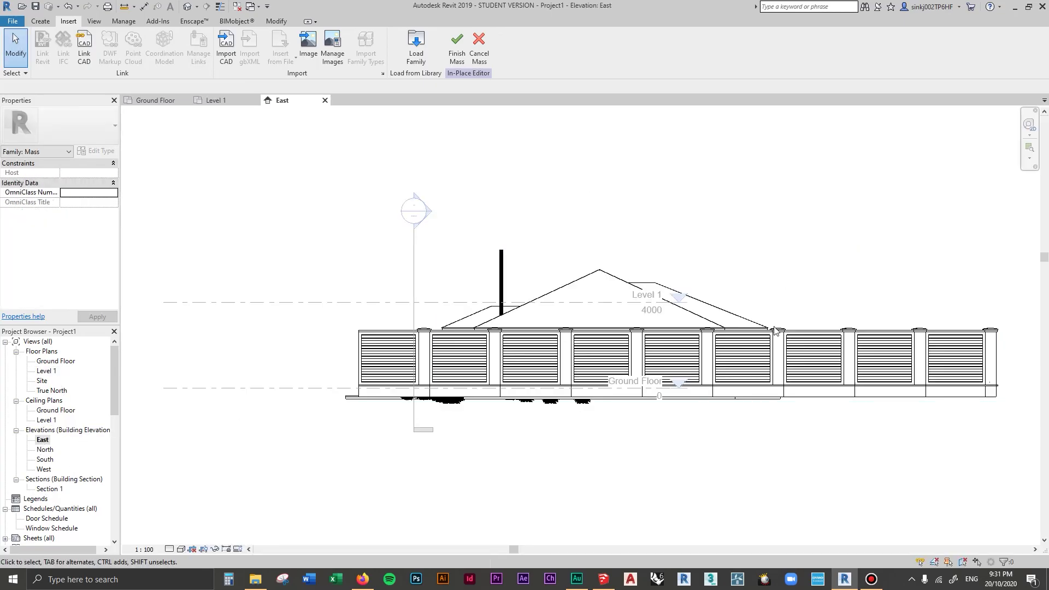
{"action": "left_click", "coordinate": [723, 219]}
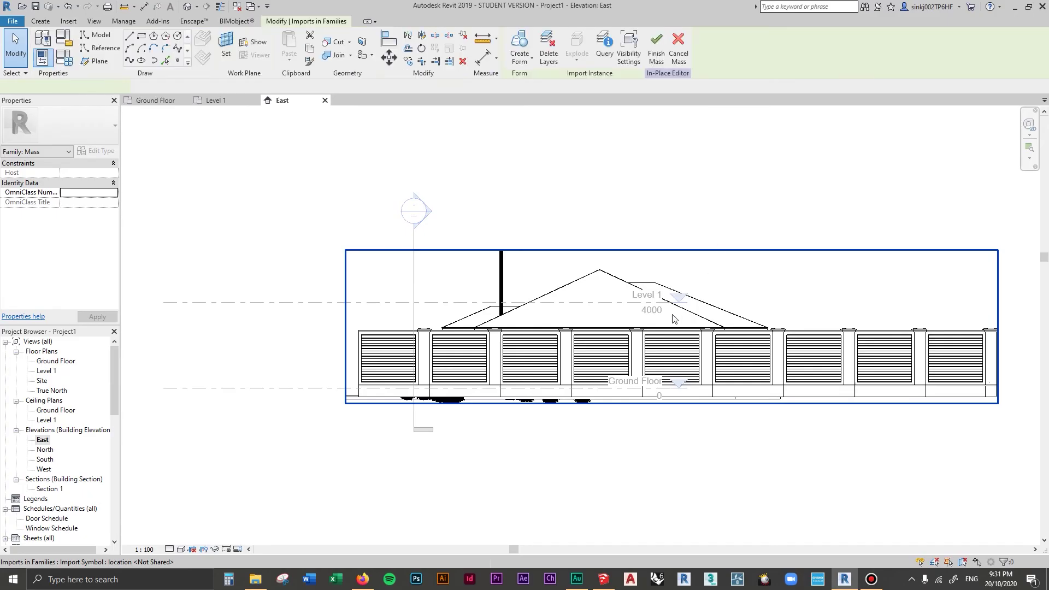
{"action": "scroll", "coordinate": [675, 322], "scroll_direction": "up", "scroll_amount": 1}
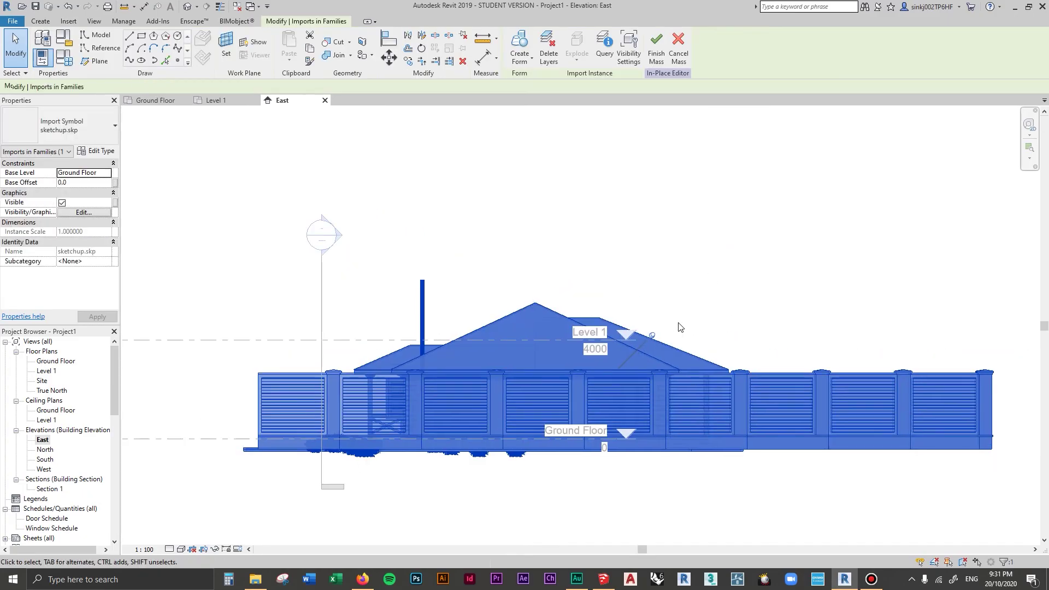
{"action": "key", "text": "Escape"}
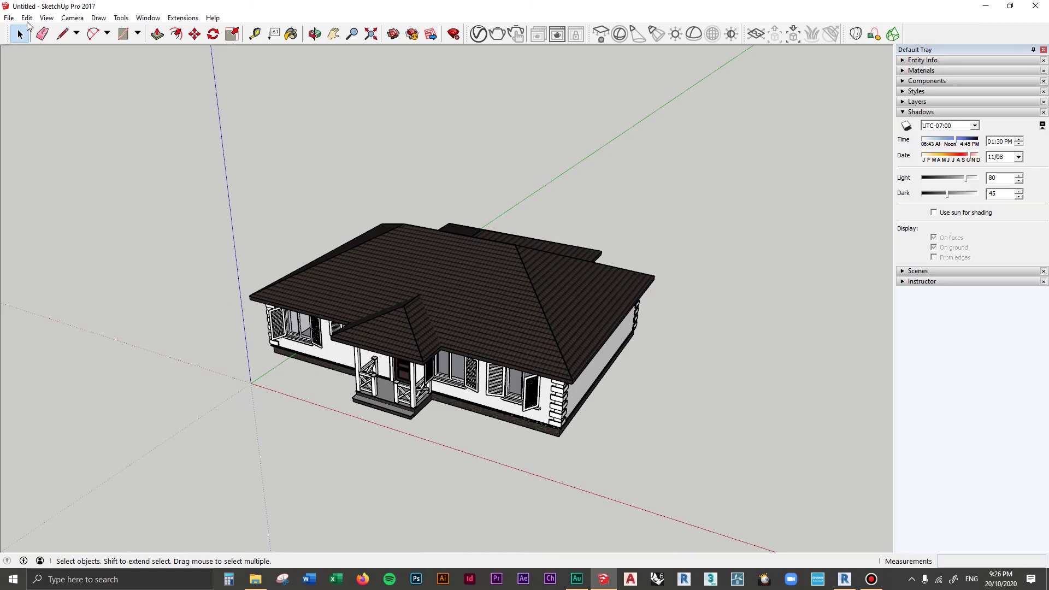
{"action": "left_click", "coordinate": [4, 20]}
{"action": "left_click", "coordinate": [346, 89]}
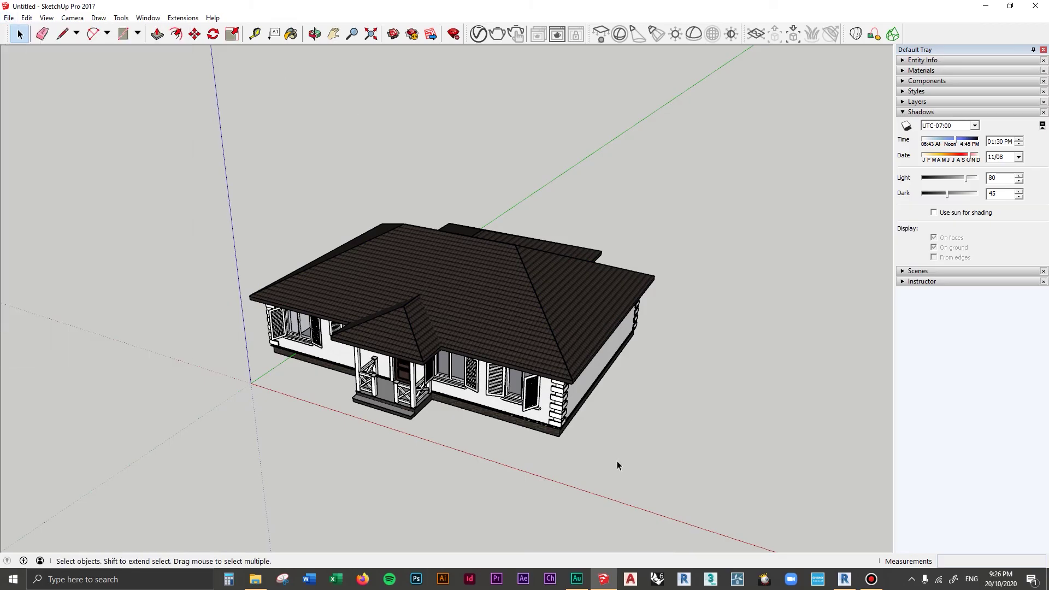